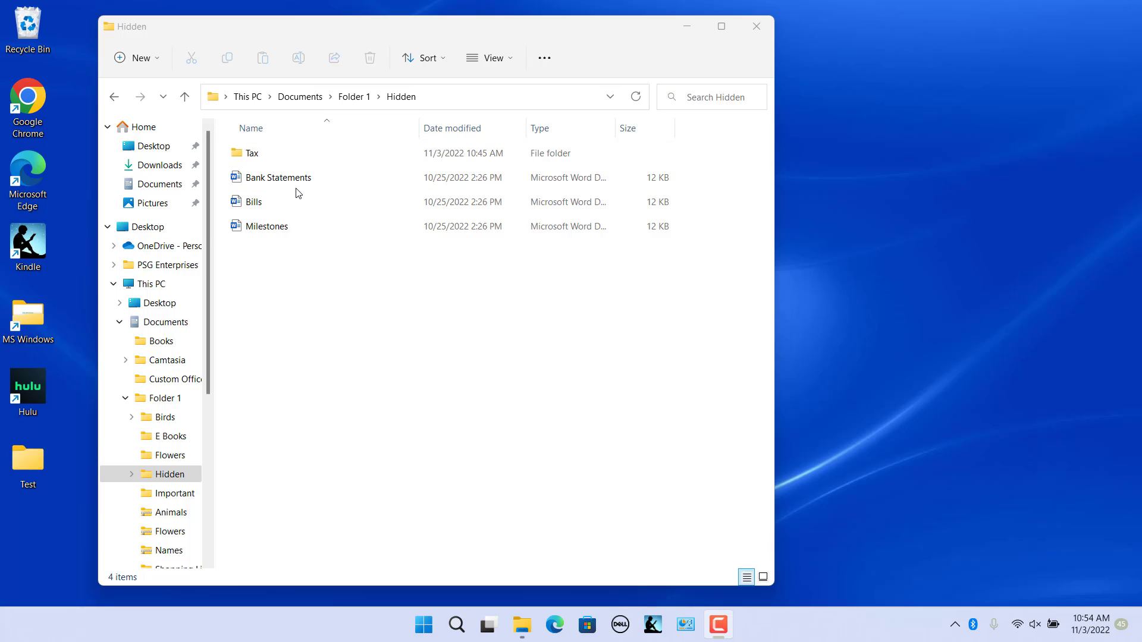
Mark the Tax folder Hidden in Properties, applying it to its subfolders and files.
{"action": "right_click", "coordinate": [253, 155]}
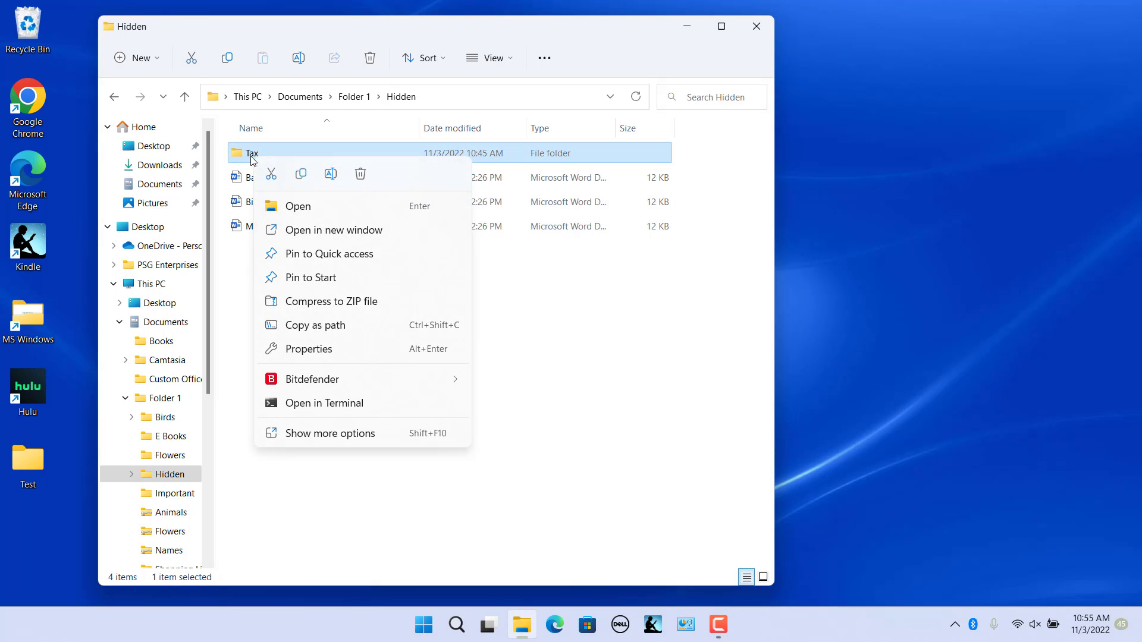
{"action": "left_click", "coordinate": [324, 350]}
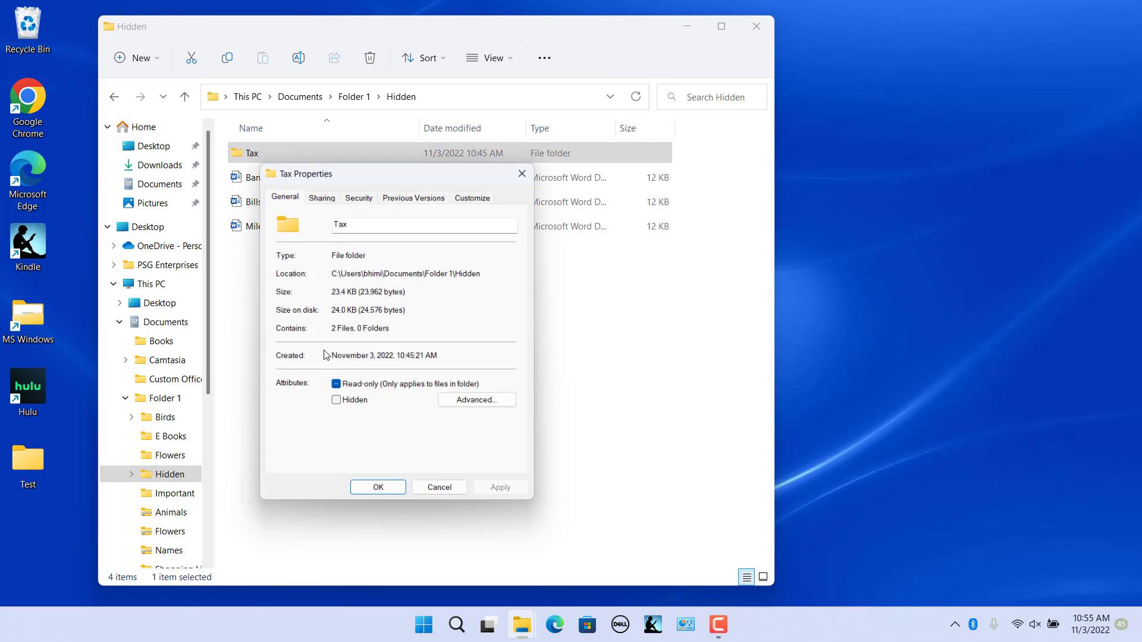
{"action": "left_click", "coordinate": [335, 405]}
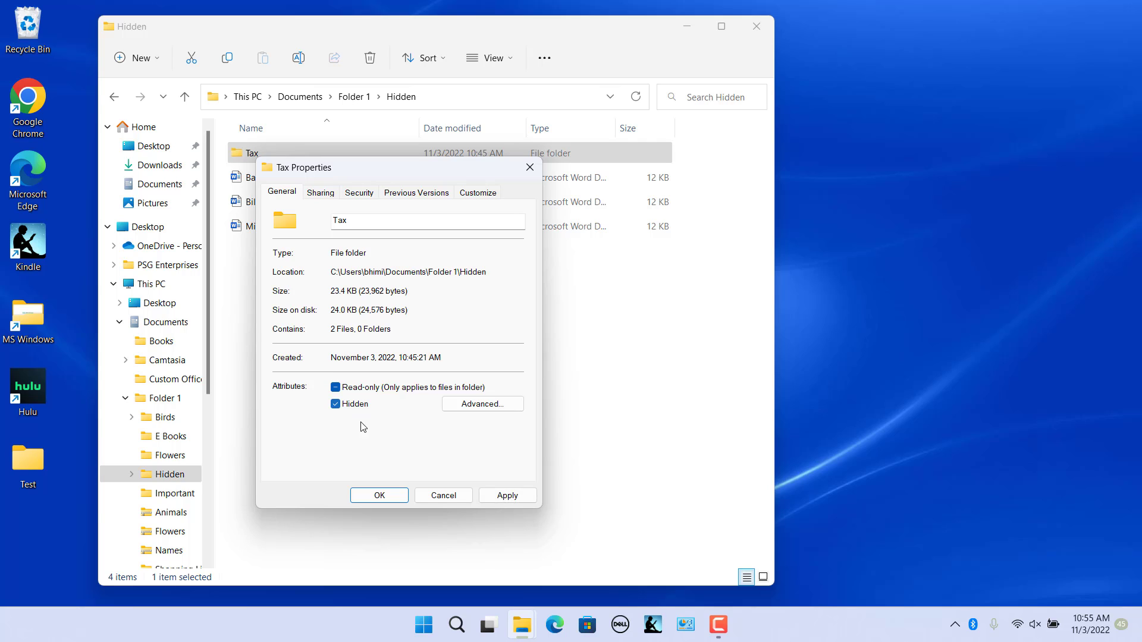
{"action": "left_click", "coordinate": [496, 496]}
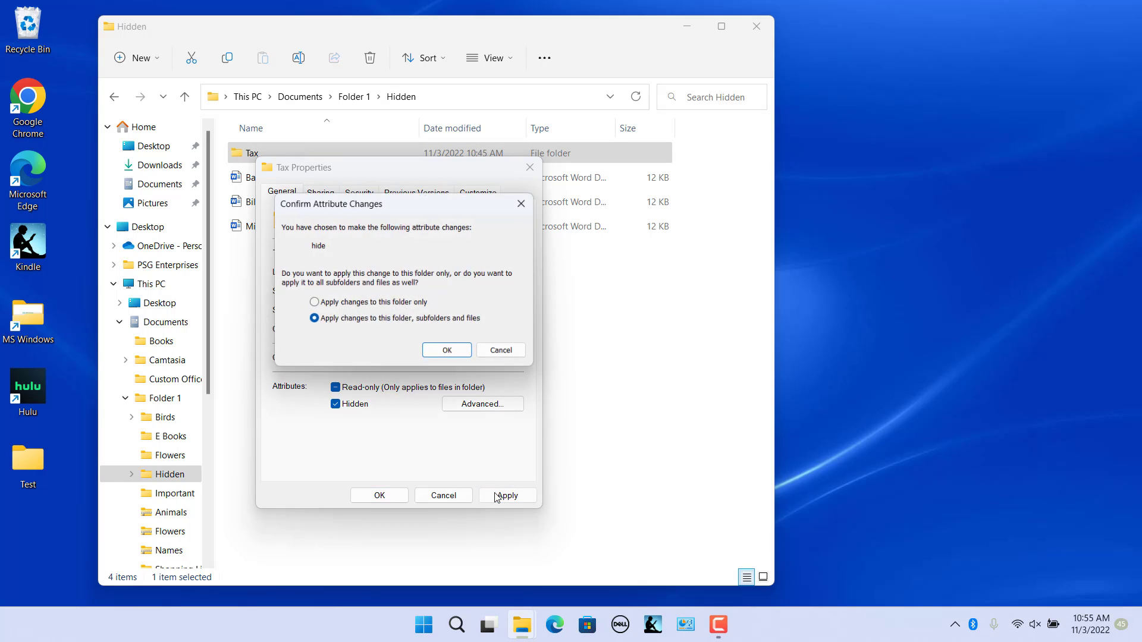
{"action": "left_click", "coordinate": [445, 354]}
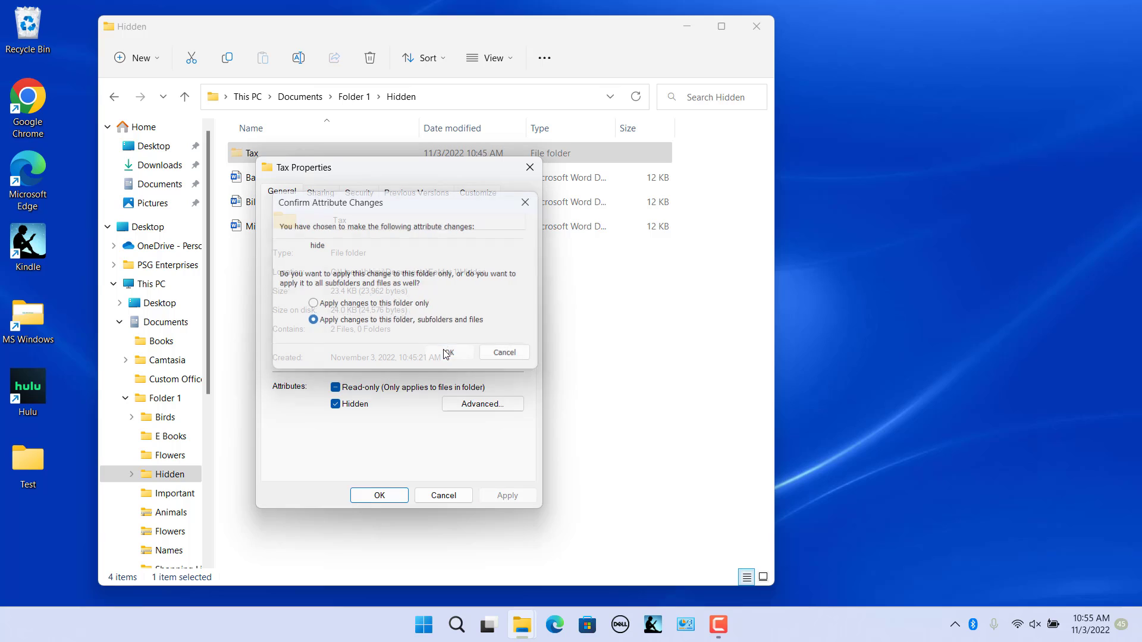
{"action": "left_click", "coordinate": [378, 496]}
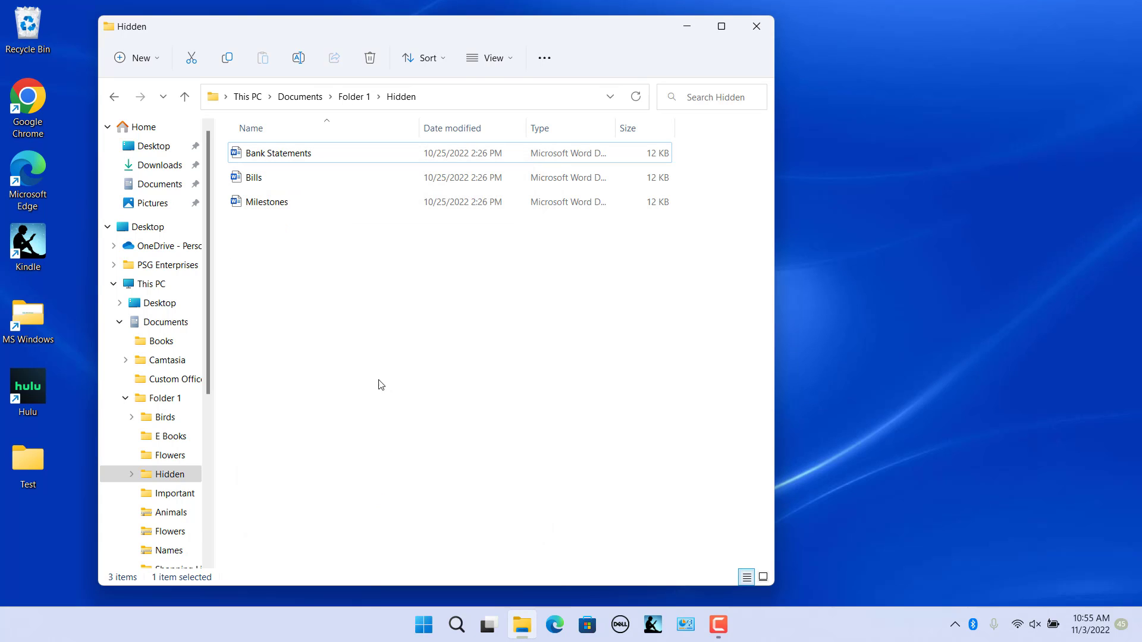
Tick the Hidden attribute in the Bills document's Properties and apply it.
{"action": "right_click", "coordinate": [260, 178]}
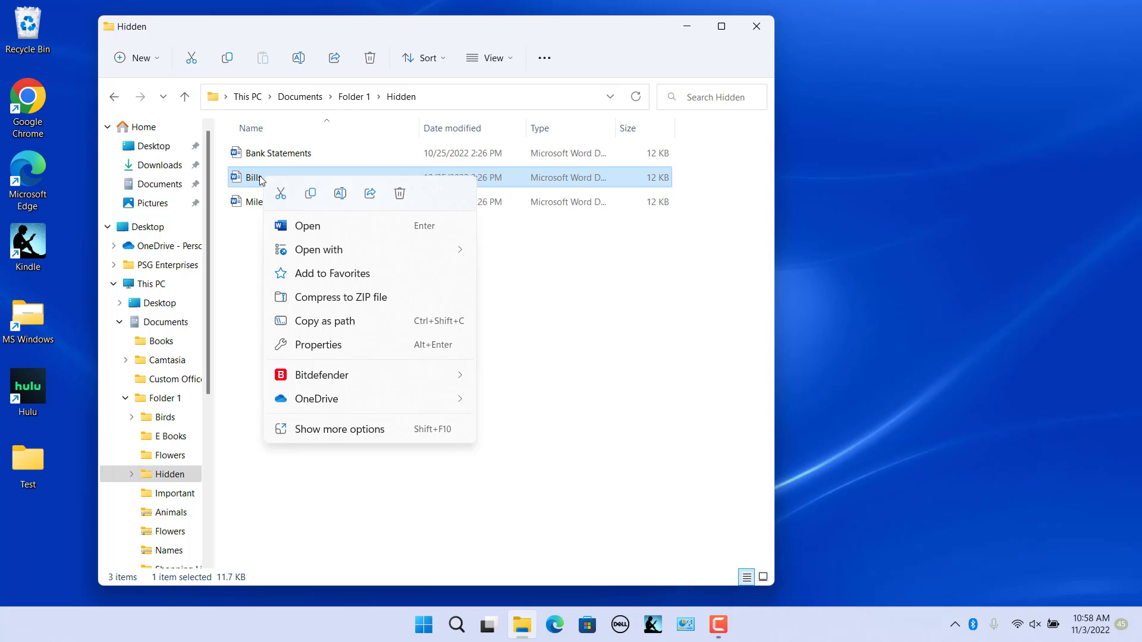
{"action": "left_click", "coordinate": [318, 345]}
{"action": "left_click", "coordinate": [408, 454]}
{"action": "left_click", "coordinate": [514, 538]}
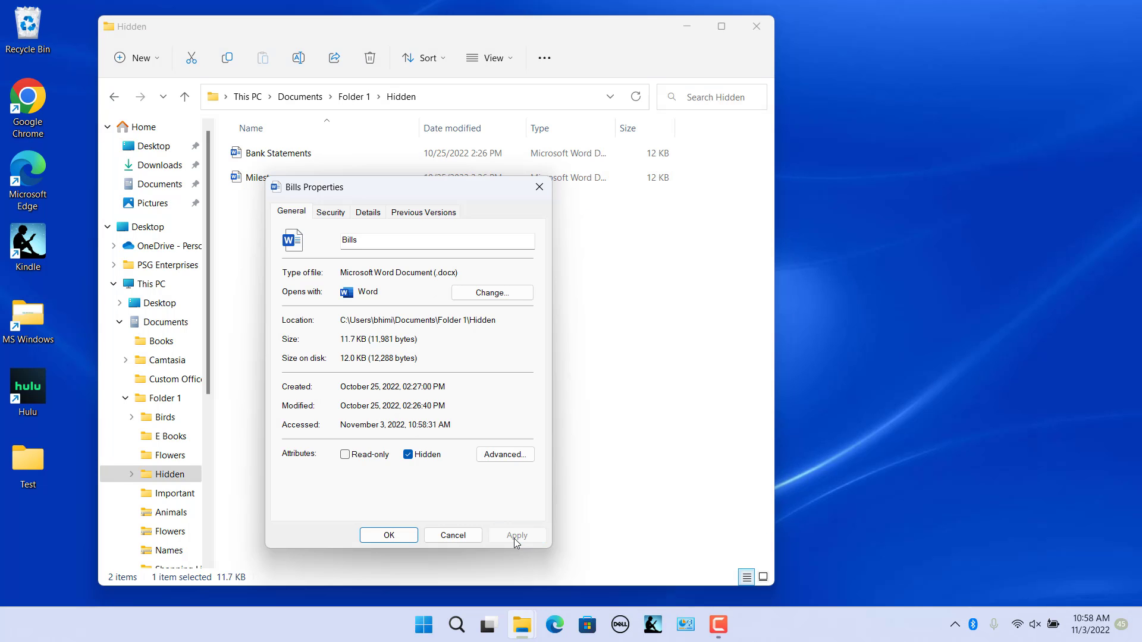
{"action": "left_click", "coordinate": [387, 536]}
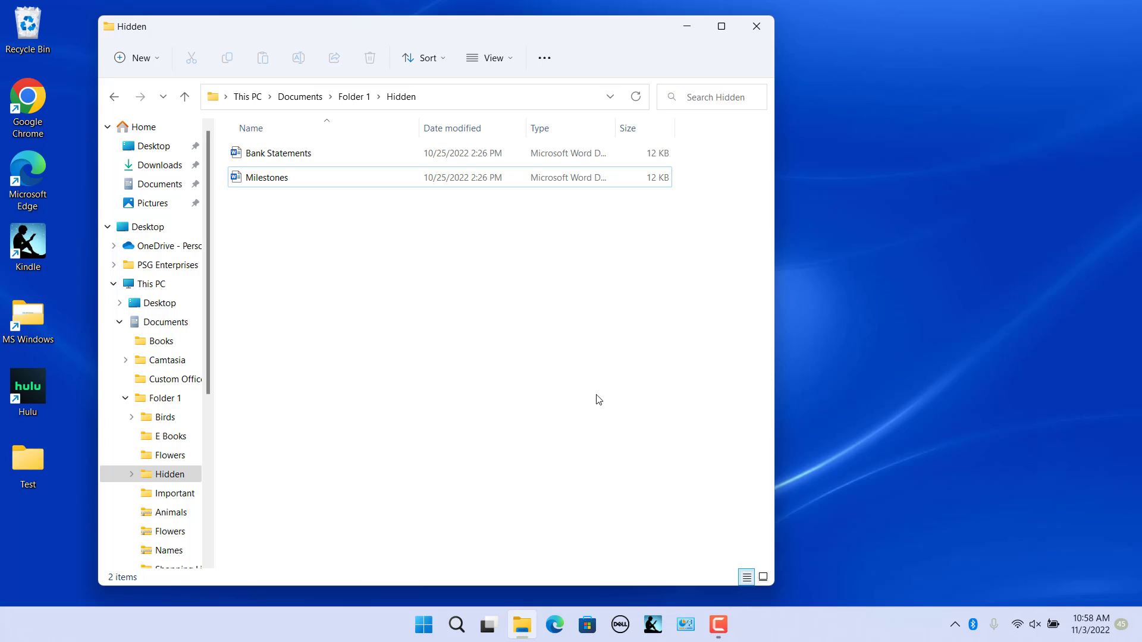
{"action": "left_click", "coordinate": [947, 399]}
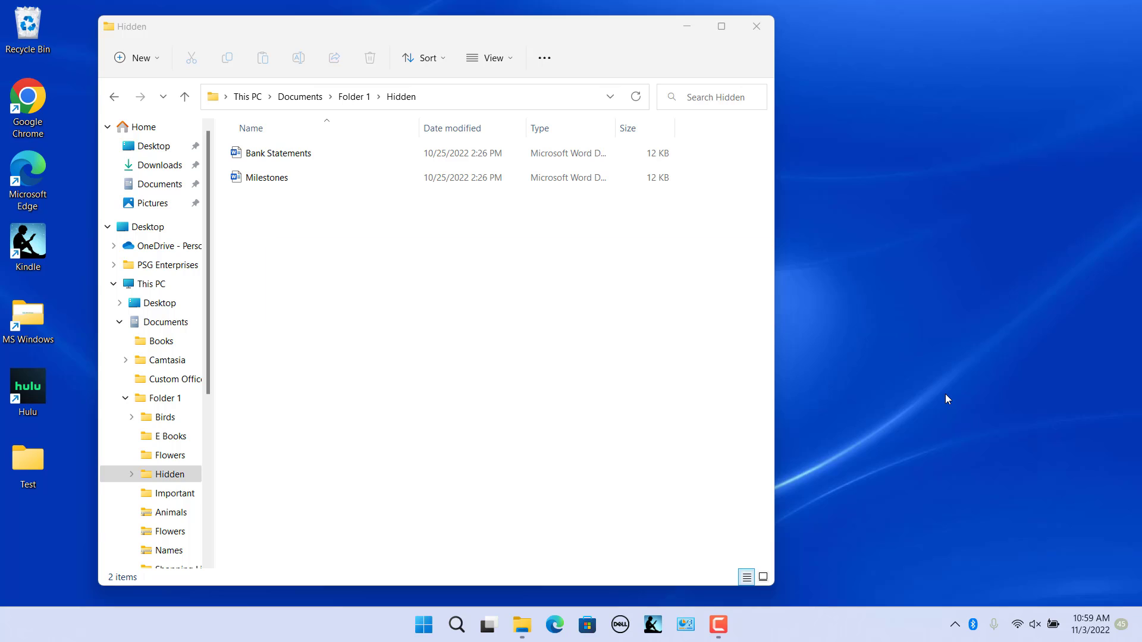
Enable Hidden items from the View > Show menu.
{"action": "left_click", "coordinate": [509, 60]}
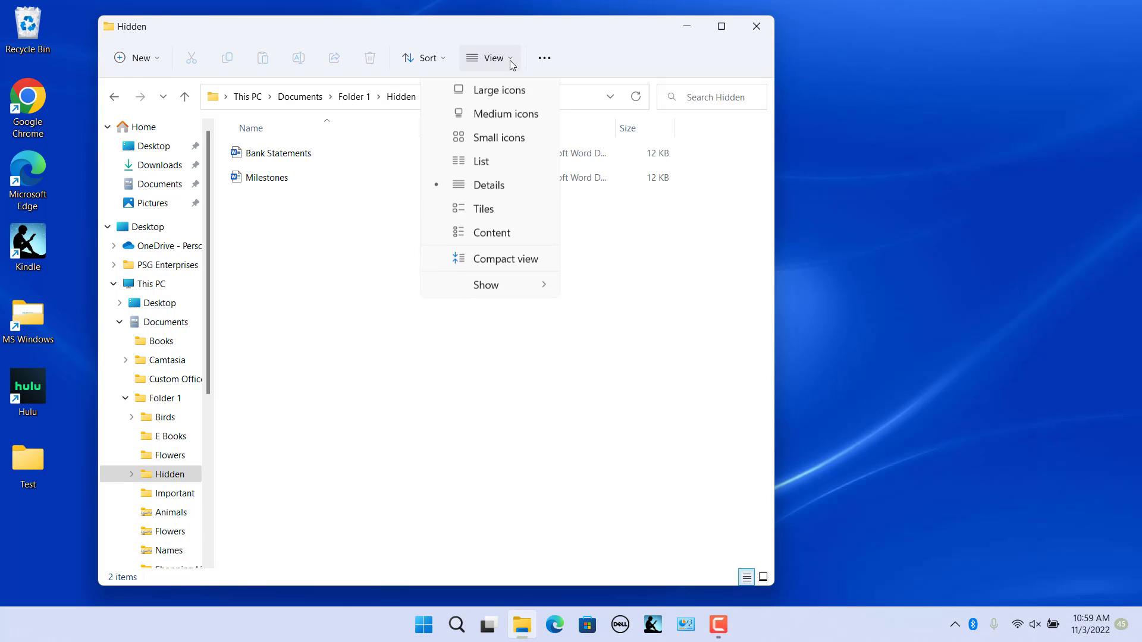
{"action": "mouse_move", "coordinate": [533, 308]}
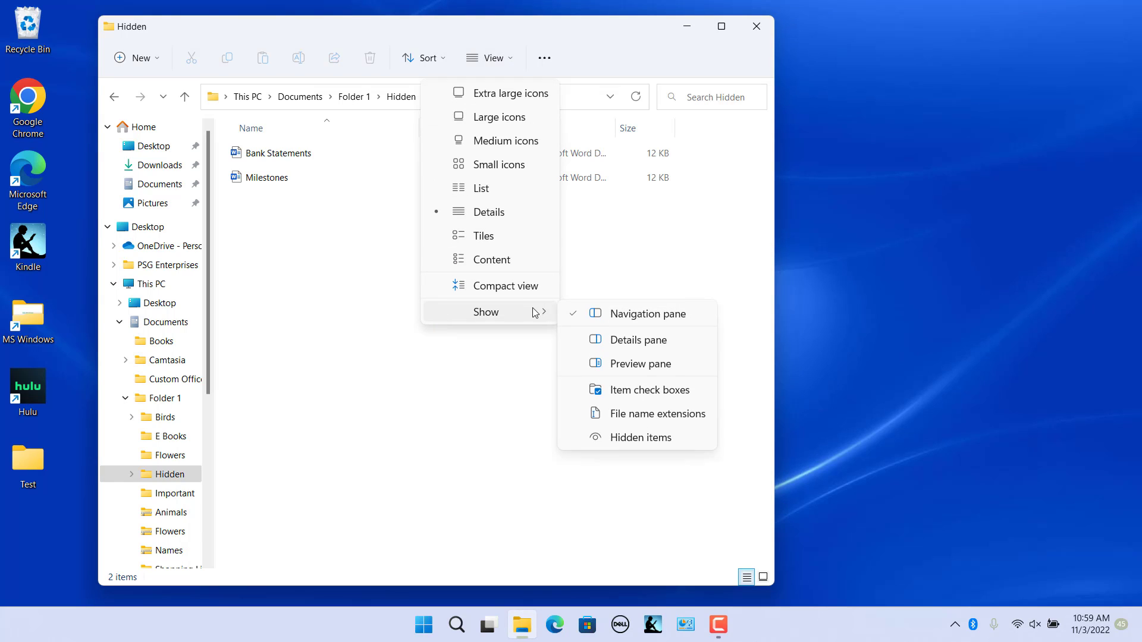
{"action": "left_click", "coordinate": [610, 439]}
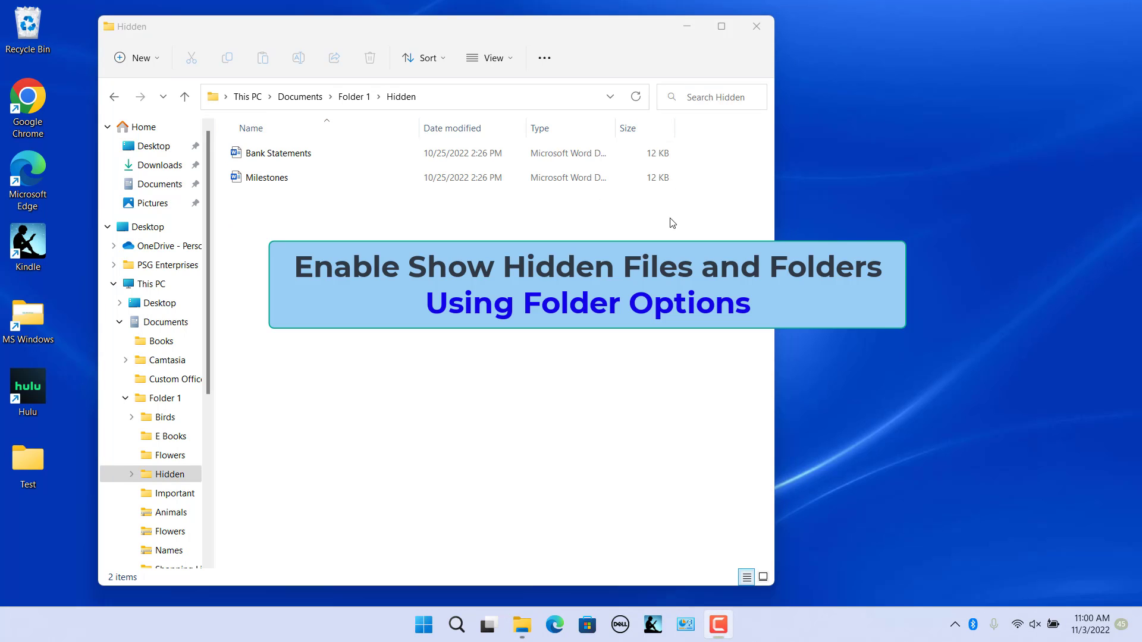
Select 'Show hidden files, folders, and drives' in Folder Options and apply it.
{"action": "left_click", "coordinate": [545, 58]}
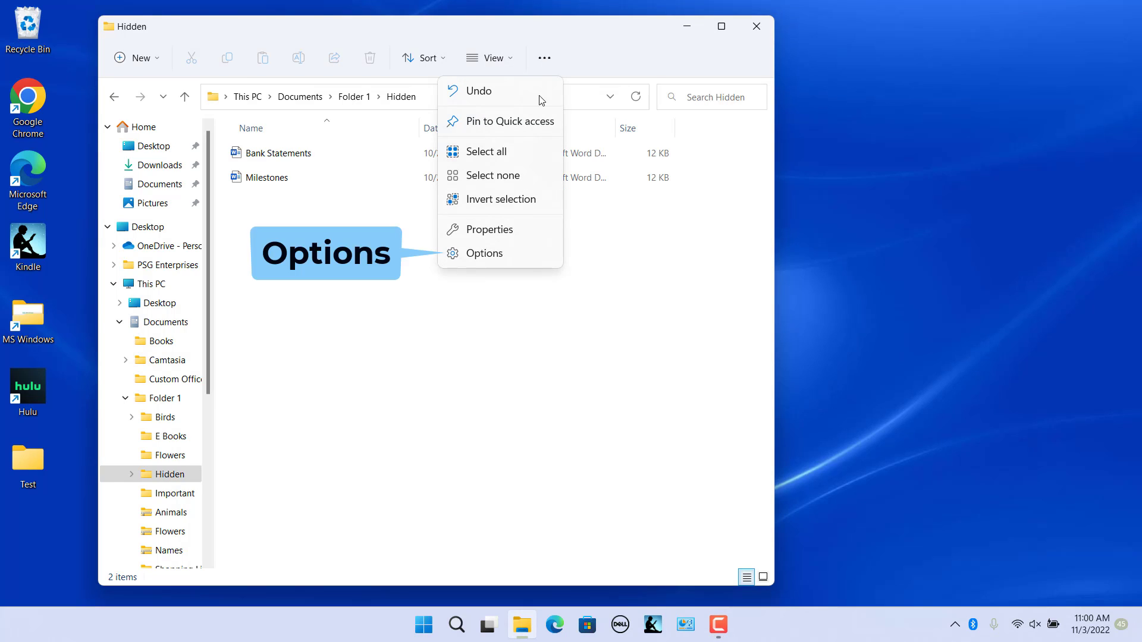
{"action": "left_click", "coordinate": [483, 253]}
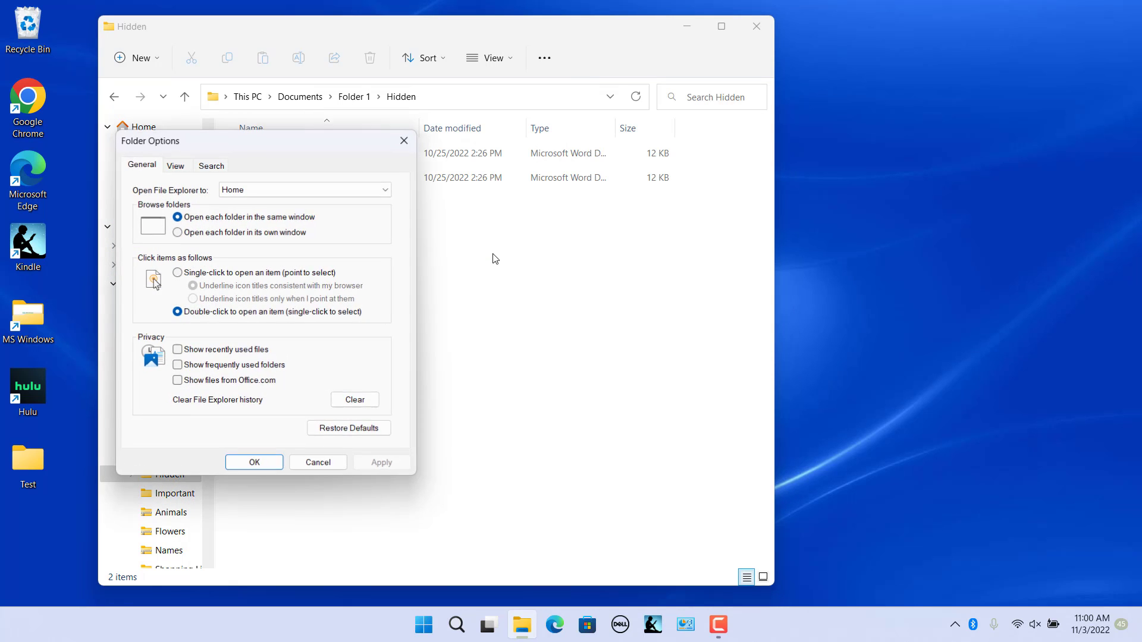
{"action": "left_click", "coordinate": [182, 168]}
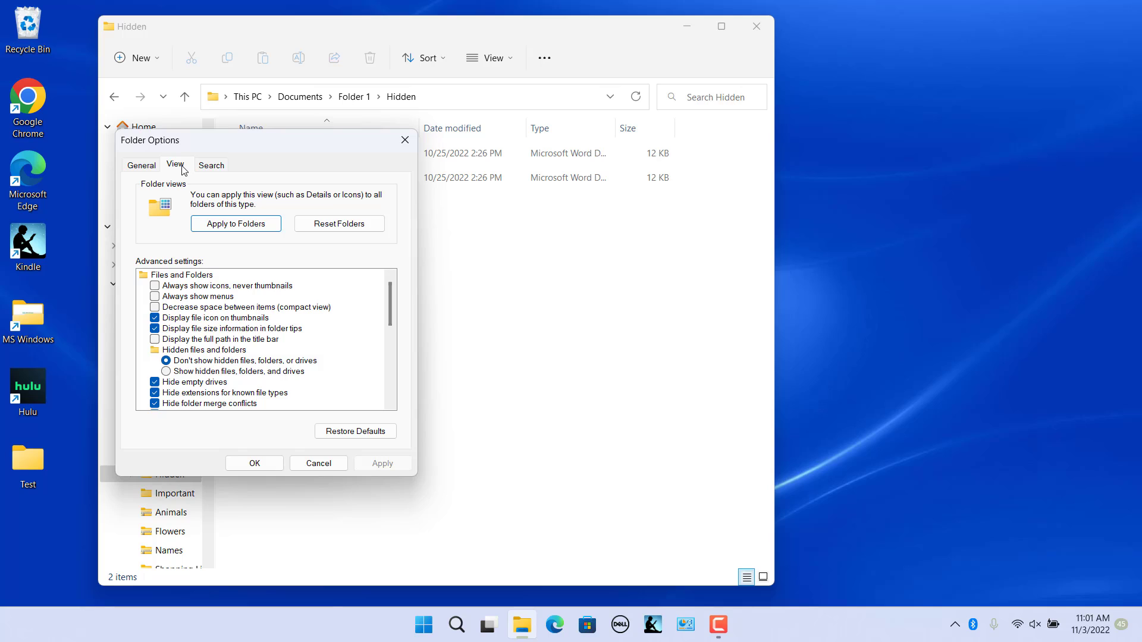
{"action": "left_click", "coordinate": [165, 371]}
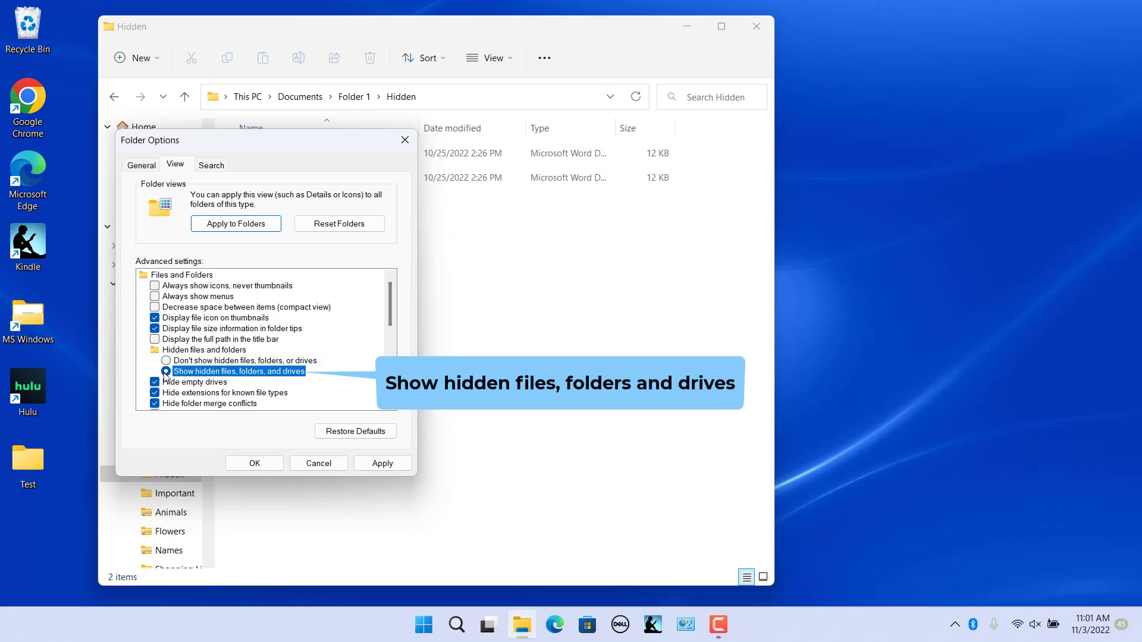
{"action": "left_click", "coordinate": [380, 467]}
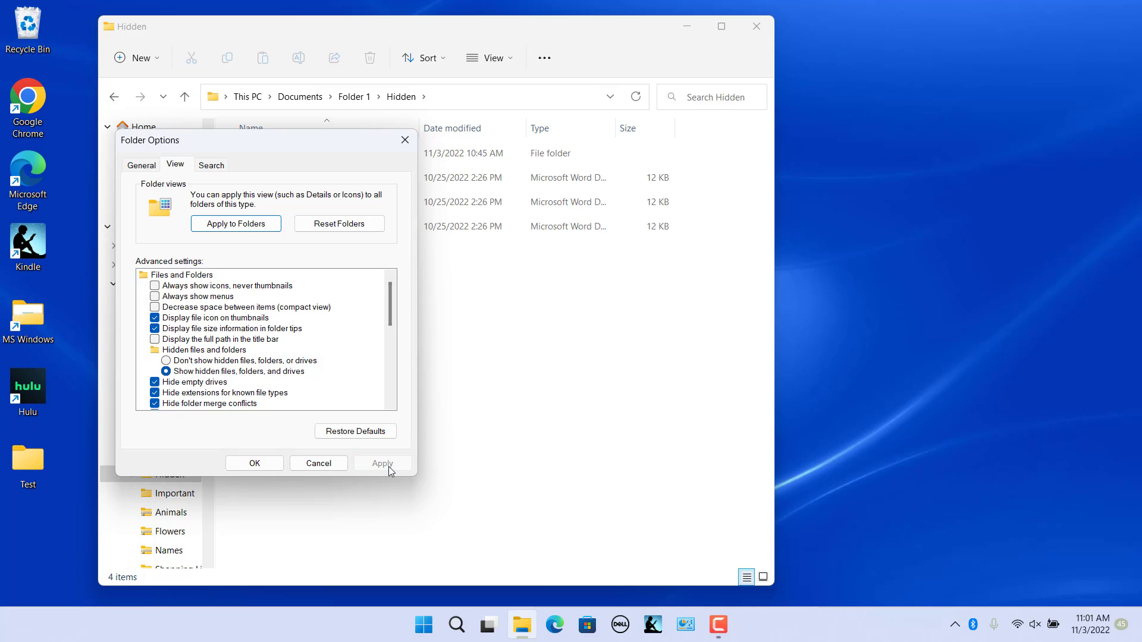
{"action": "left_click", "coordinate": [256, 464]}
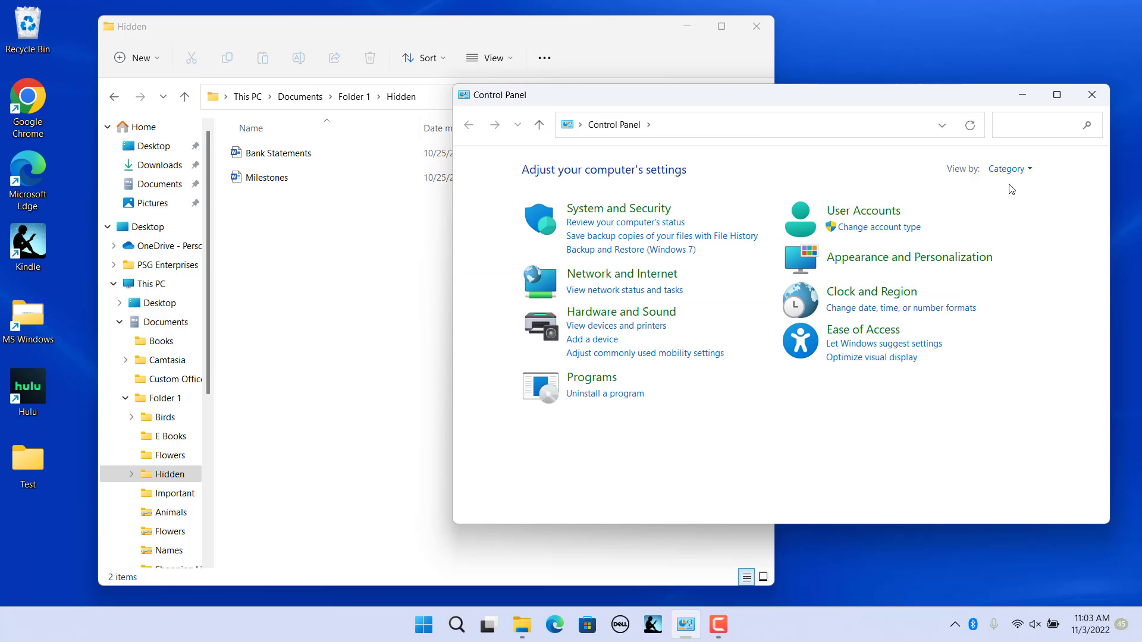
Switch Control Panel's View by to Small icons and open File Explorer Options.
{"action": "left_click", "coordinate": [1032, 173]}
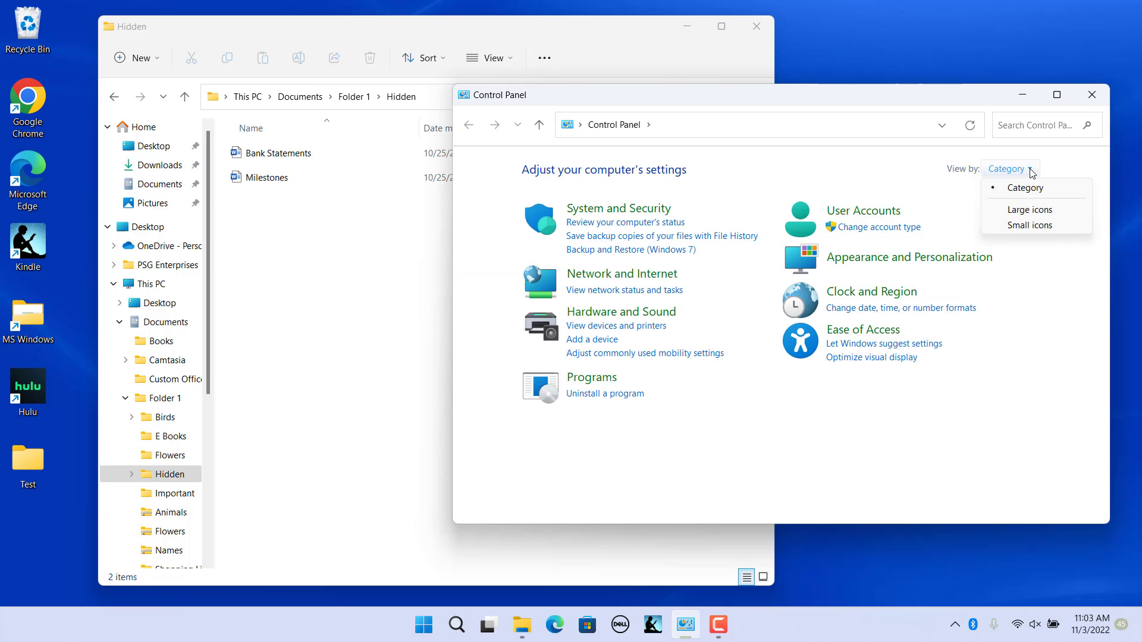
{"action": "left_click", "coordinate": [1026, 226]}
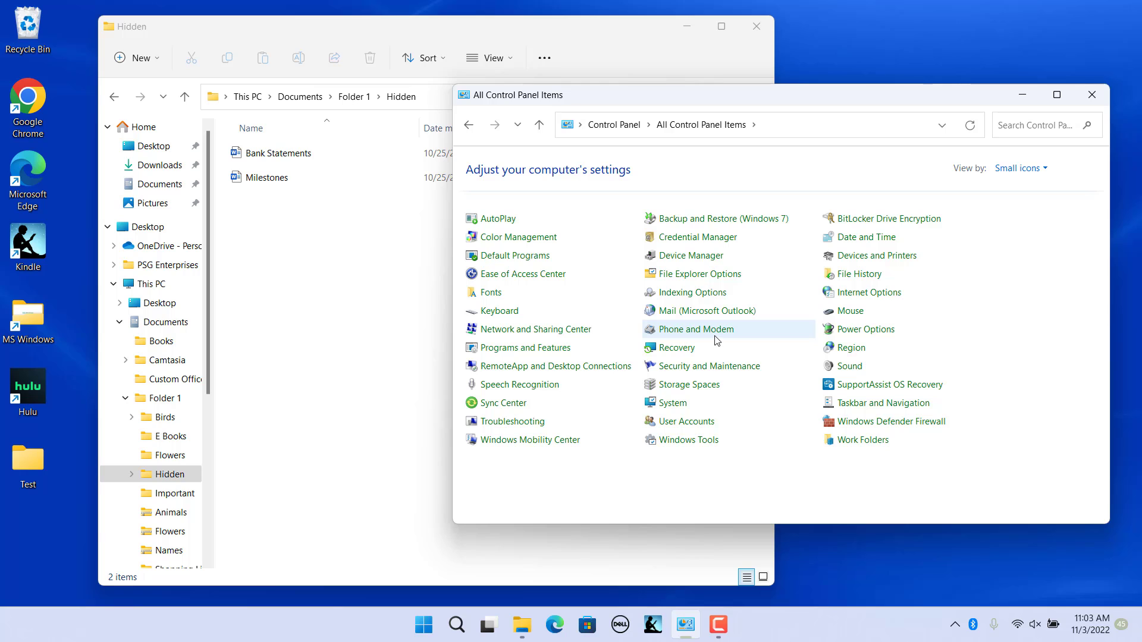
{"action": "left_click", "coordinate": [712, 275]}
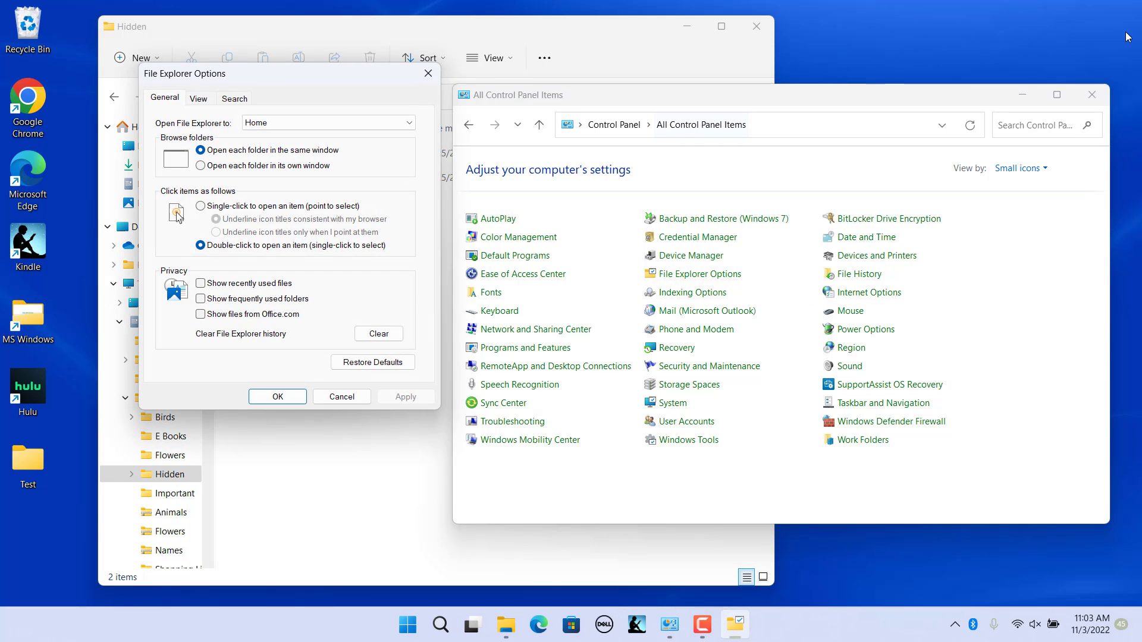
{"action": "left_click", "coordinate": [1092, 95]}
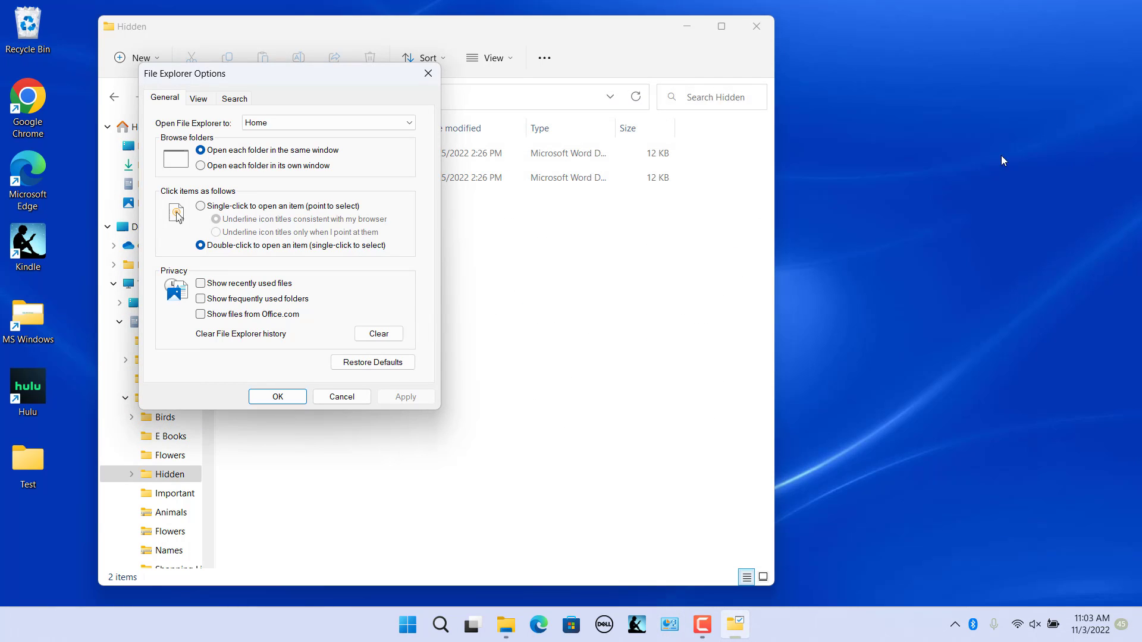
Select 'Show hidden files, folders, and drives' on the View tab and apply it.
{"action": "left_click", "coordinate": [203, 99]}
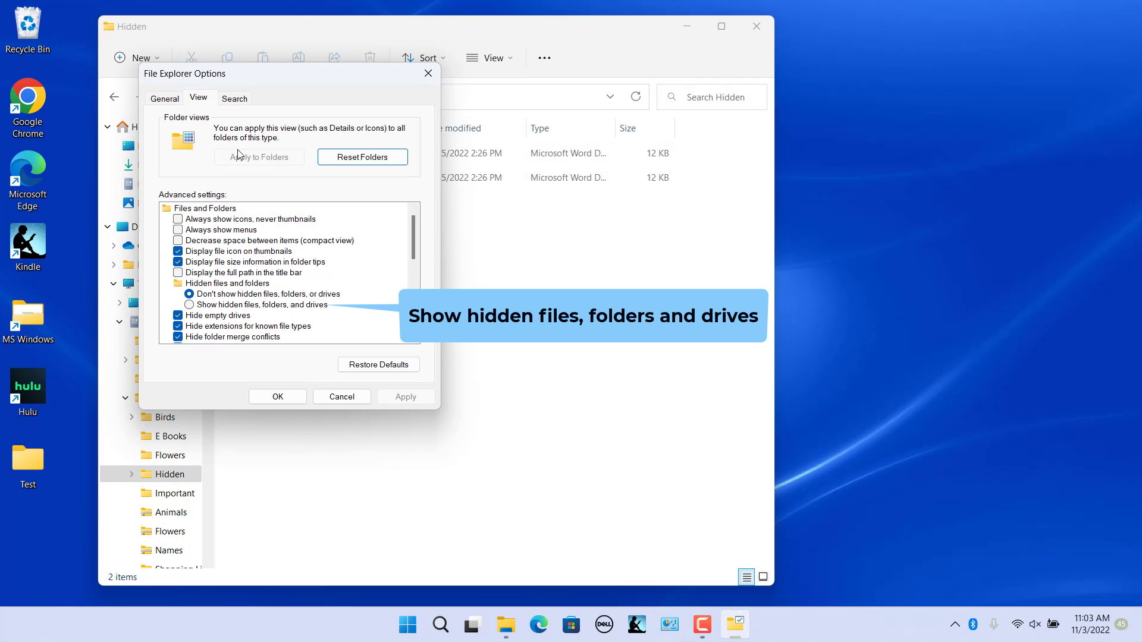
{"action": "left_click", "coordinate": [193, 305]}
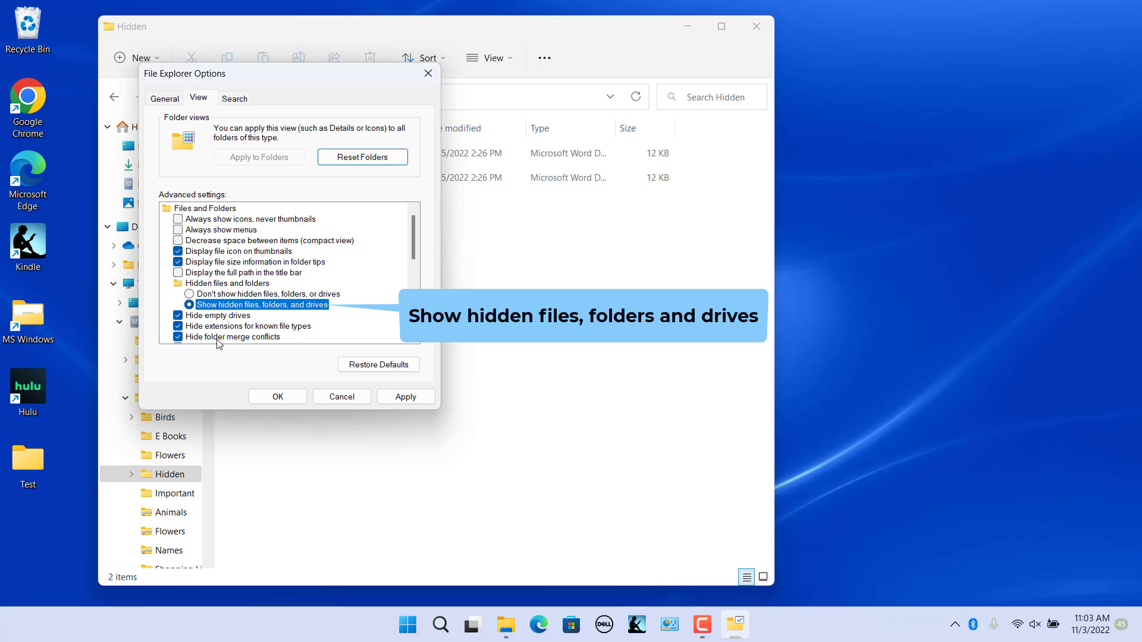
{"action": "left_click", "coordinate": [427, 397]}
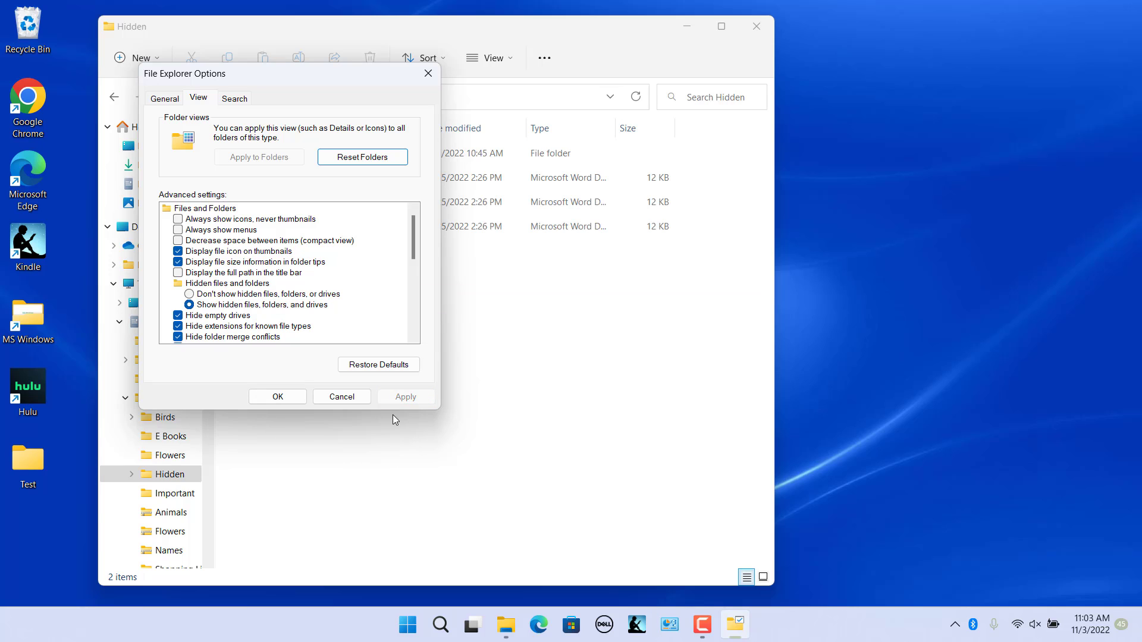
{"action": "left_click", "coordinate": [277, 397]}
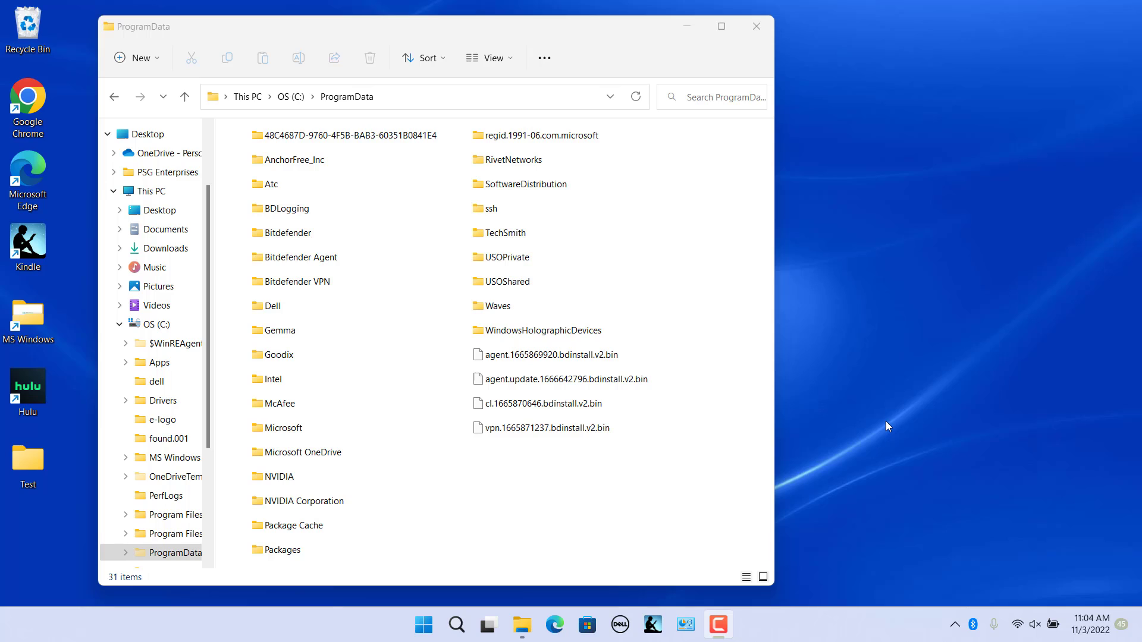
Bring the ProgramData folder window on OS (C:) into focus.
{"action": "left_click", "coordinate": [632, 495]}
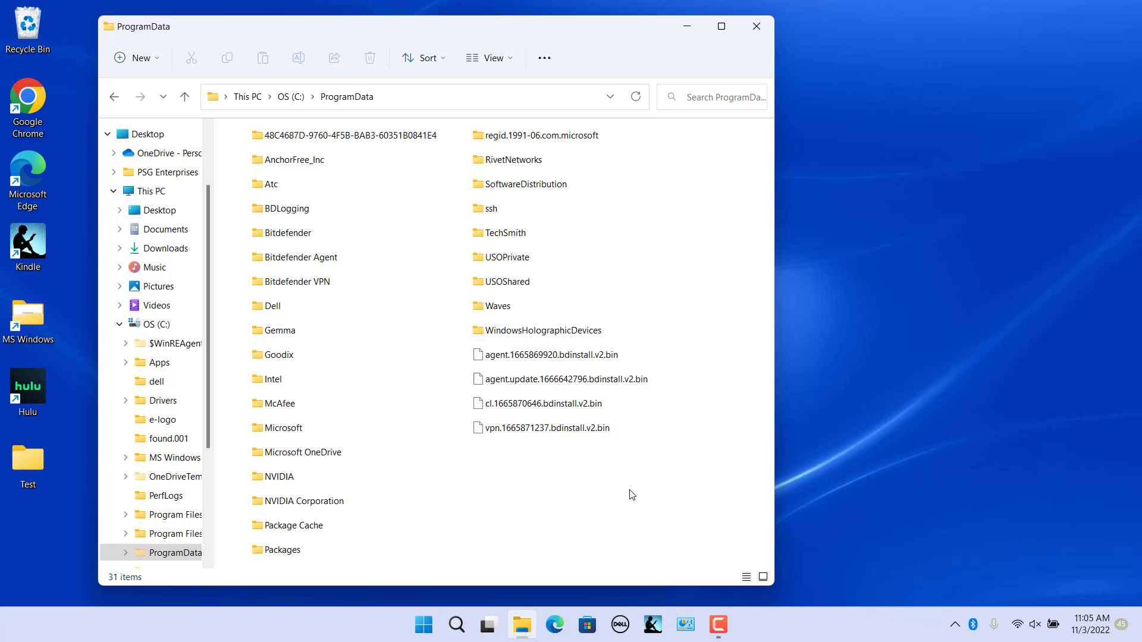
Uncheck 'Hide protected operating system files' in Folder Options, accept the warning, and apply.
{"action": "left_click", "coordinate": [543, 59]}
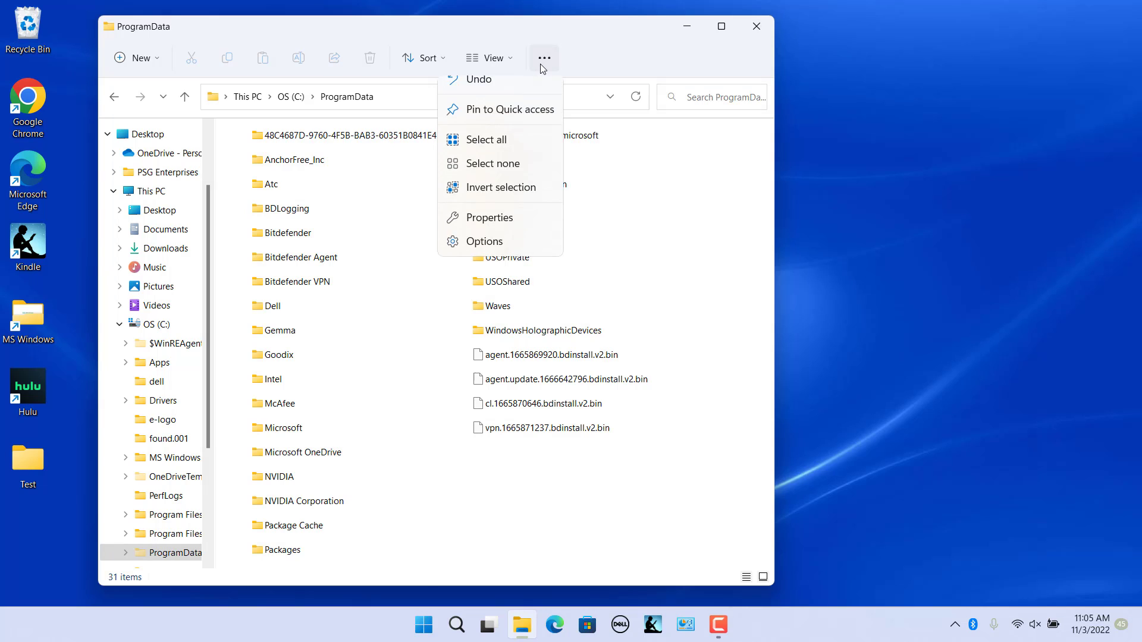
{"action": "left_click", "coordinate": [484, 254]}
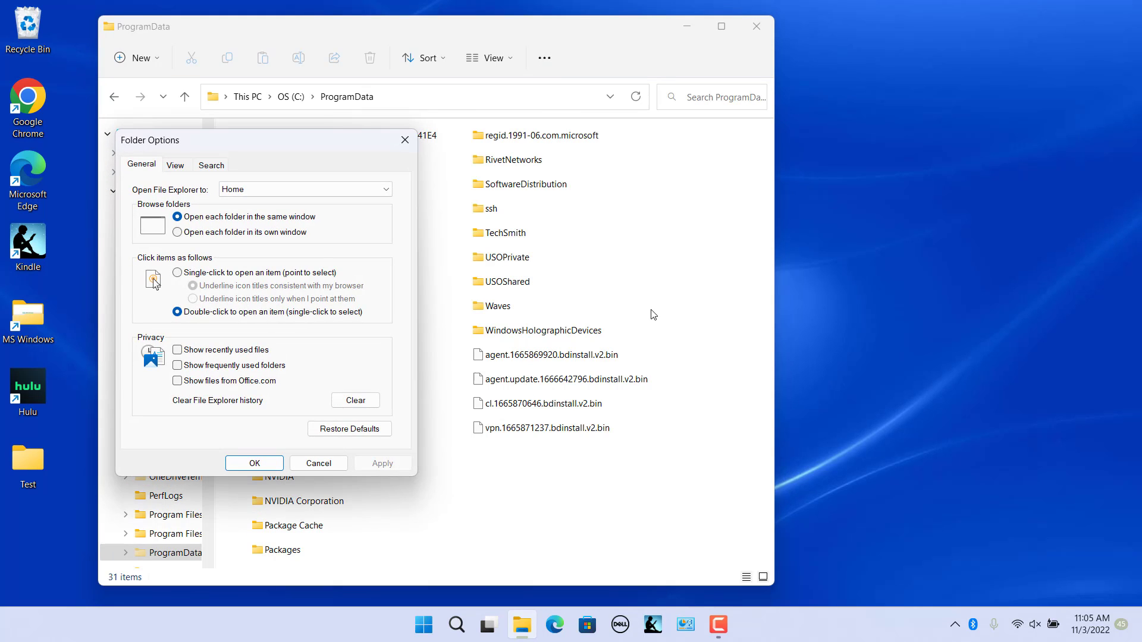
{"action": "left_click", "coordinate": [176, 167]}
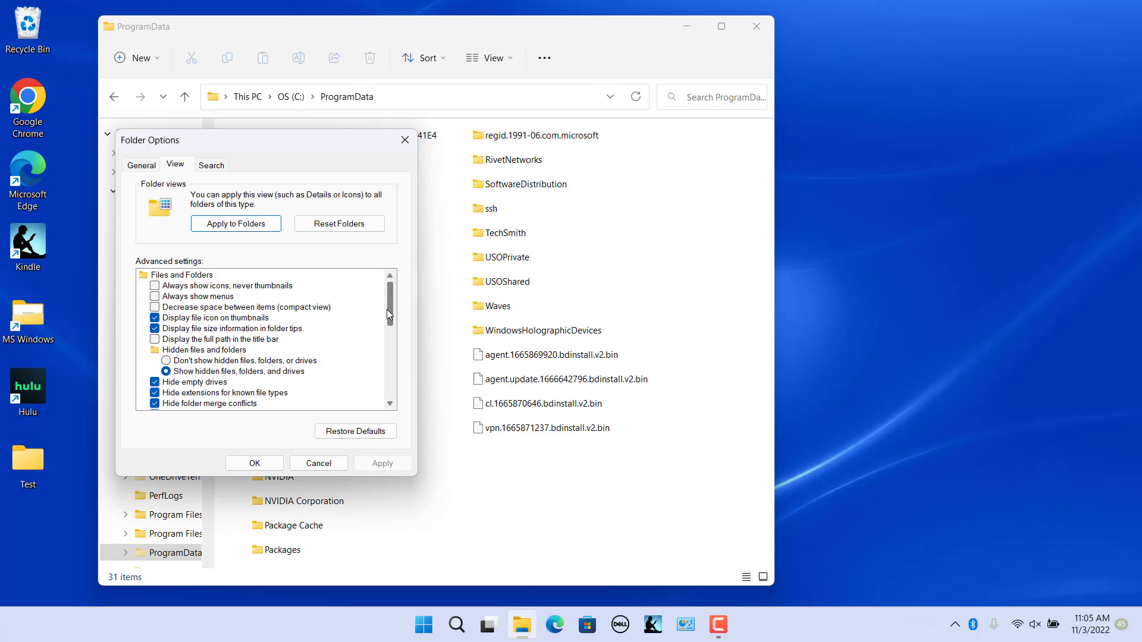
{"action": "left_click_drag", "start_coordinate": [388, 309], "coordinate": [391, 343]}
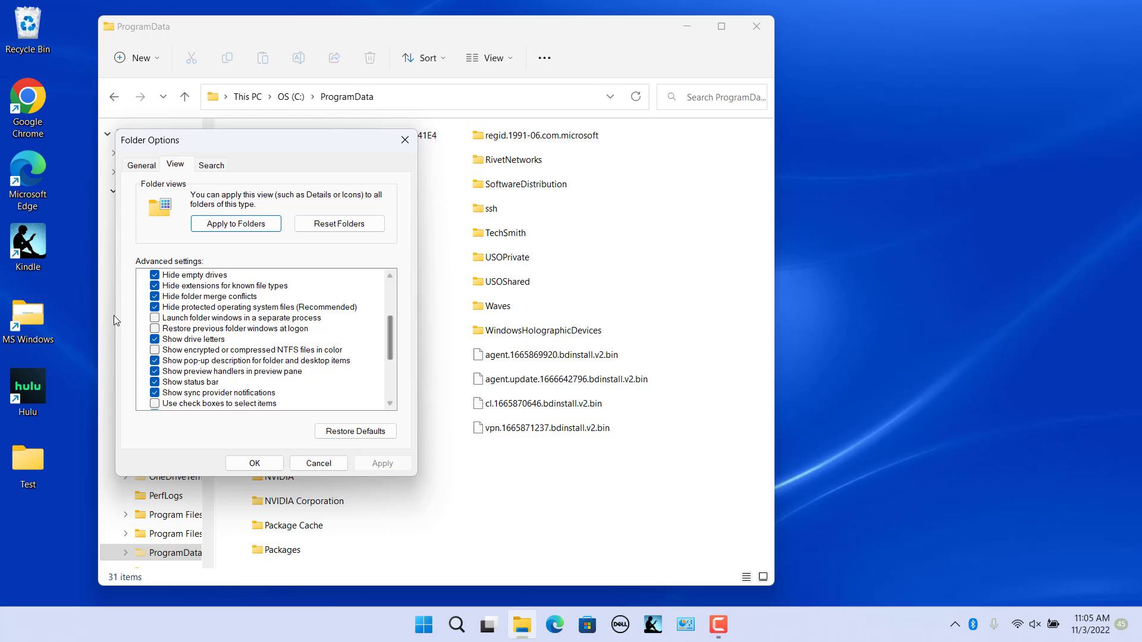
{"action": "left_click", "coordinate": [158, 308]}
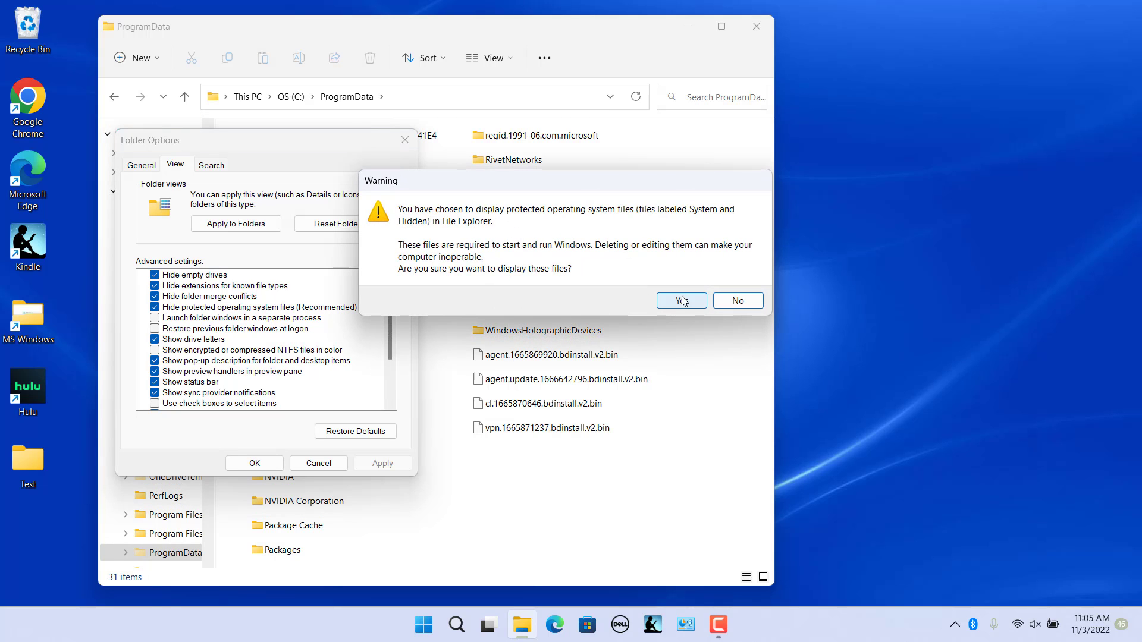
{"action": "left_click", "coordinate": [682, 300]}
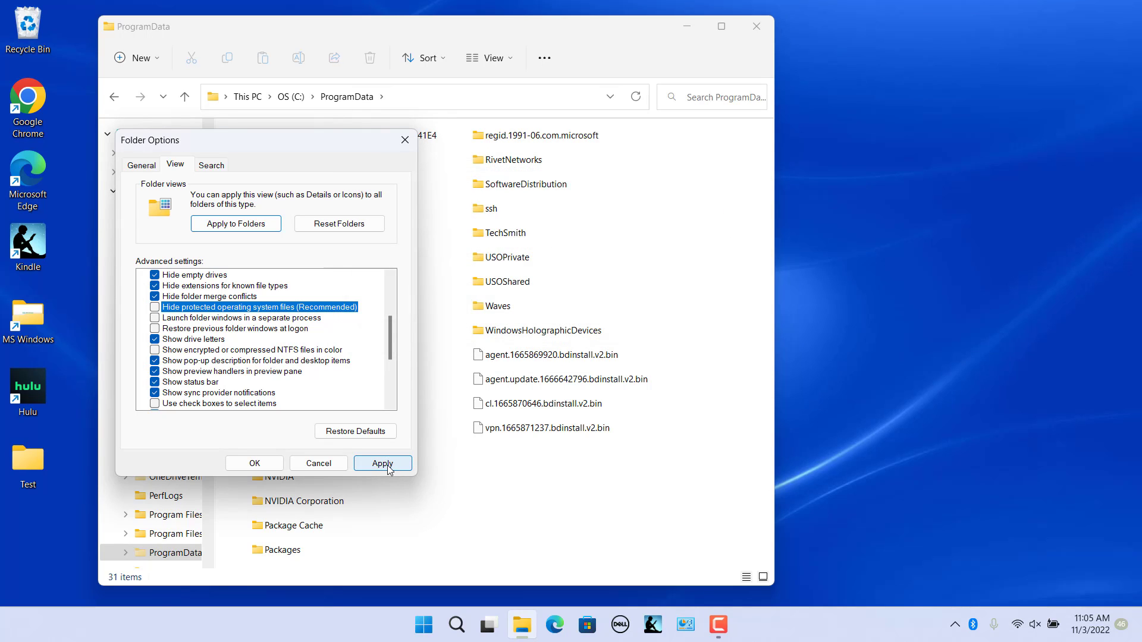
{"action": "left_click", "coordinate": [387, 465]}
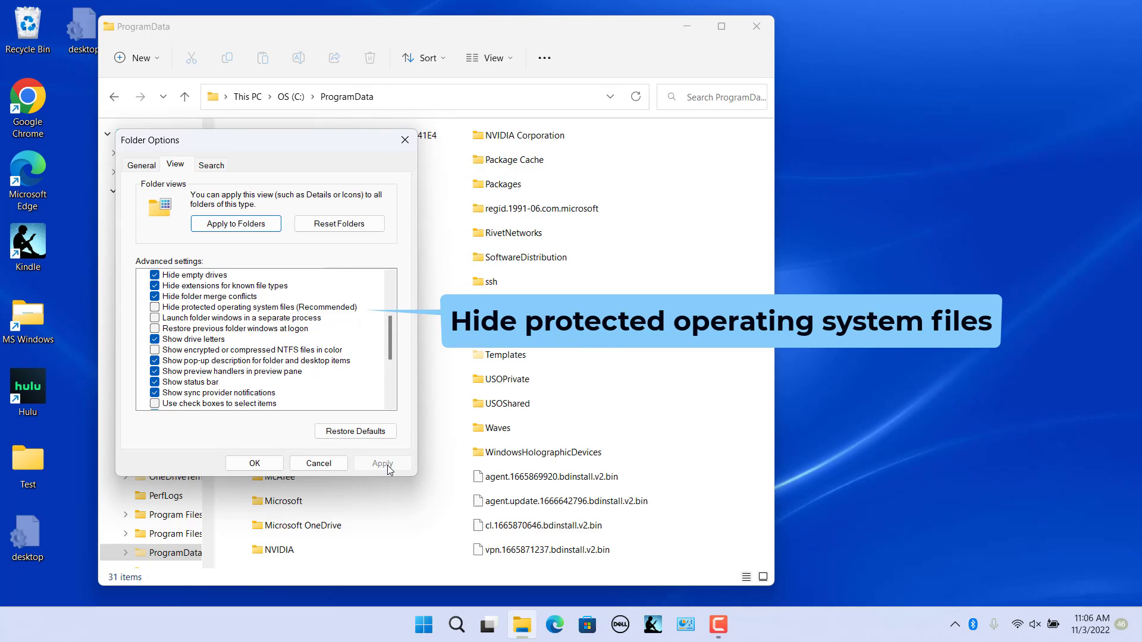
{"action": "left_click", "coordinate": [254, 463]}
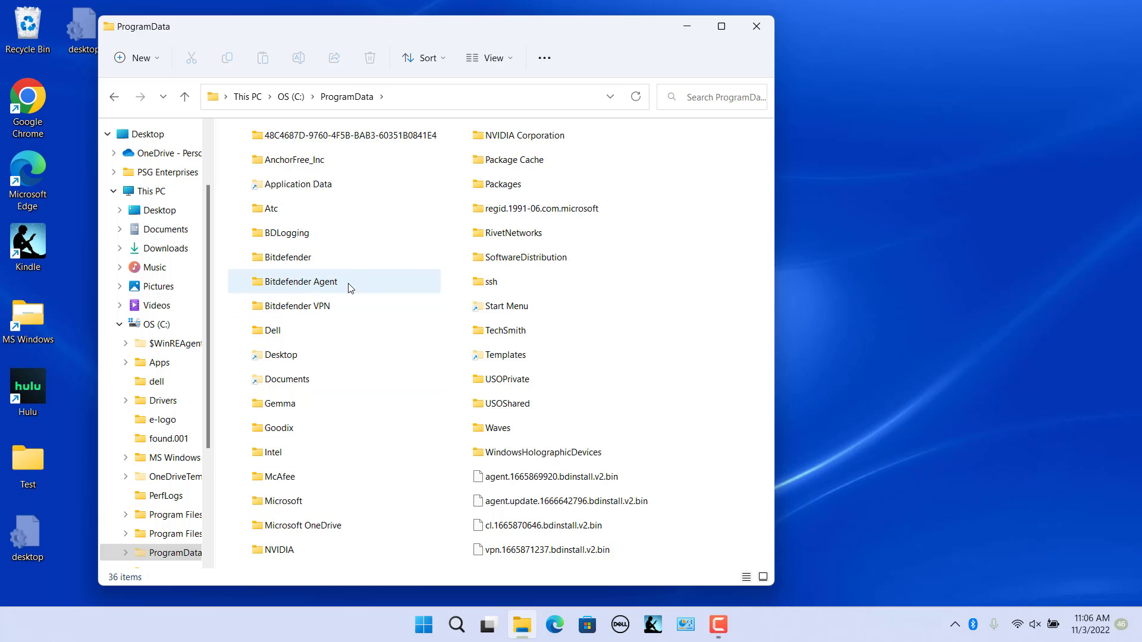